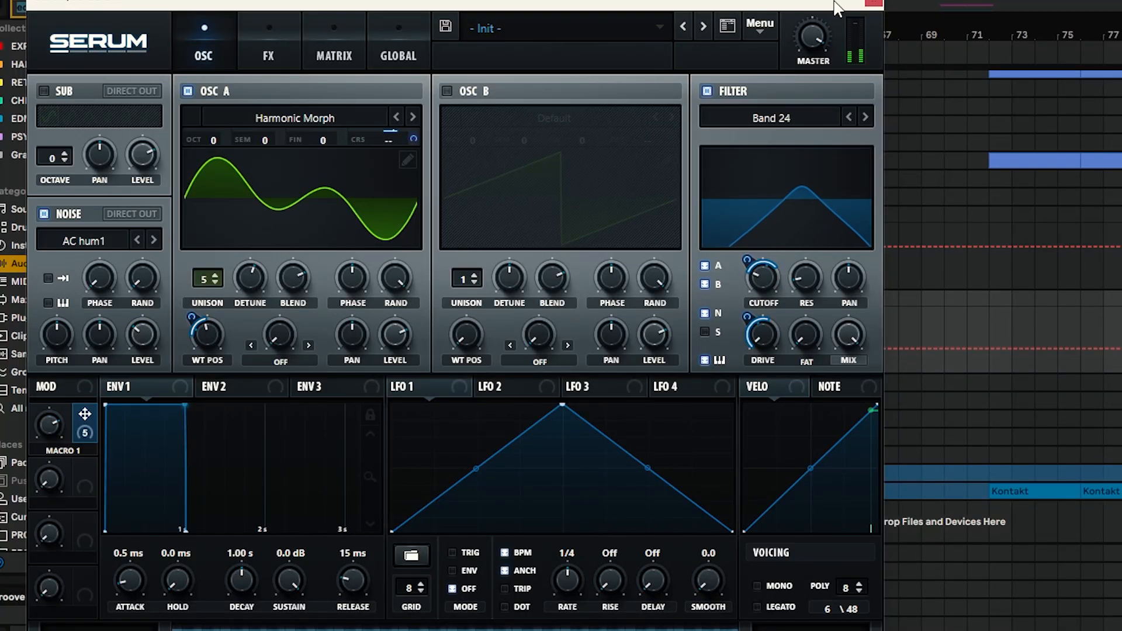
Close the Serum window, then set Operator's oscillator B coarse ratio to 3 and enable the pitch envelope
left_click(874, 3)
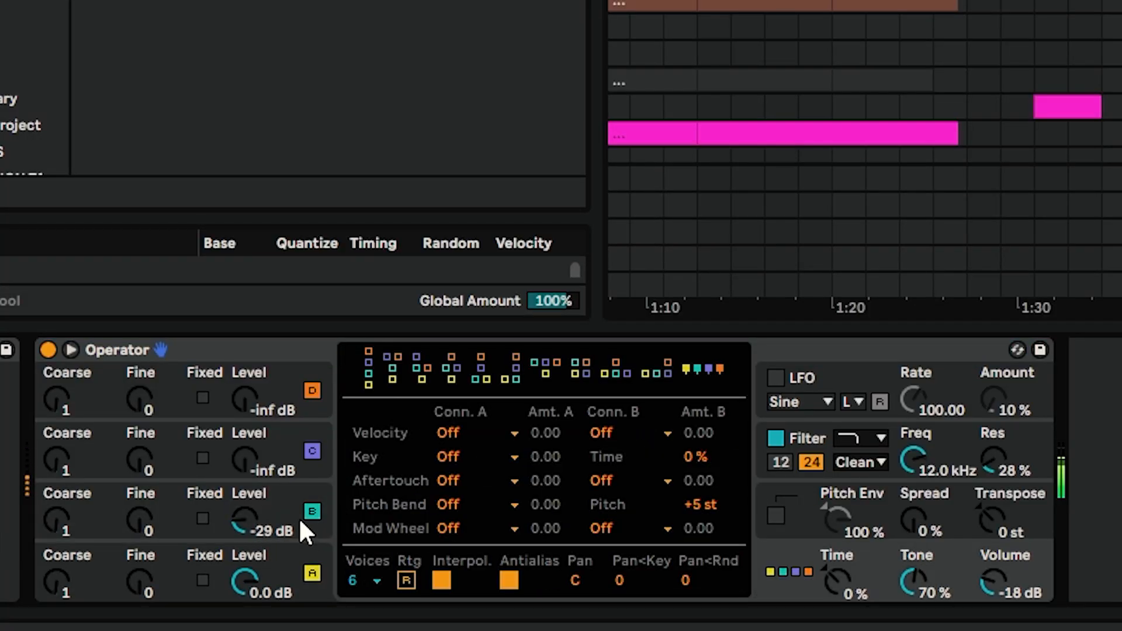
left_click(57, 529)
left_click(844, 522)
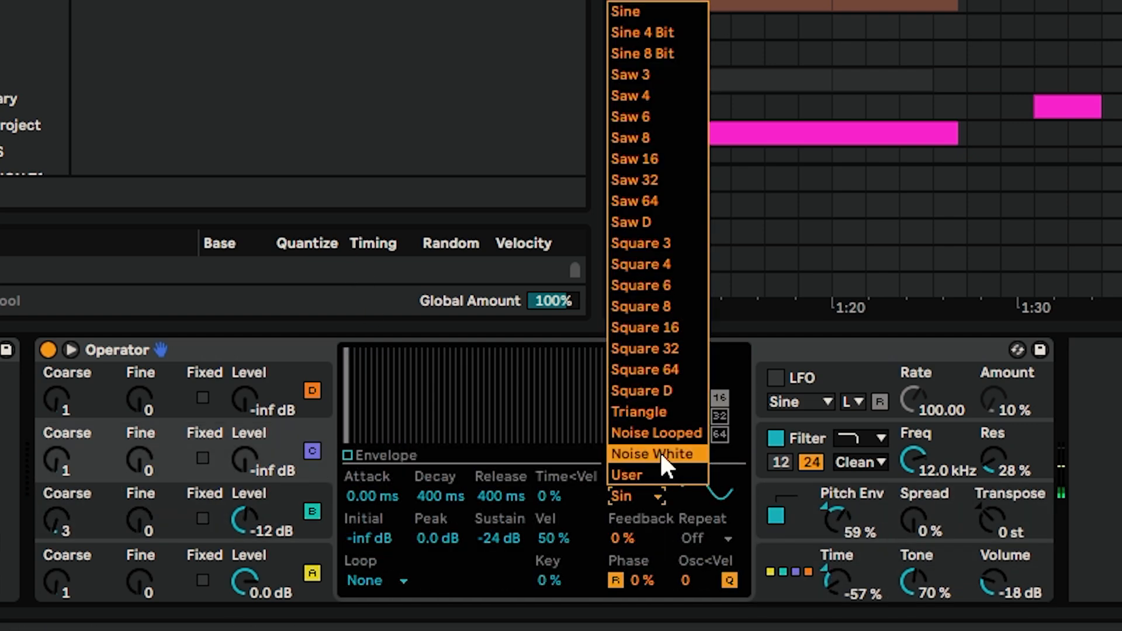
Choose Noise White for oscillator C and shape a short Operator envelope with 32.1 ms decay and -inf dB sustain
left_click(661, 451)
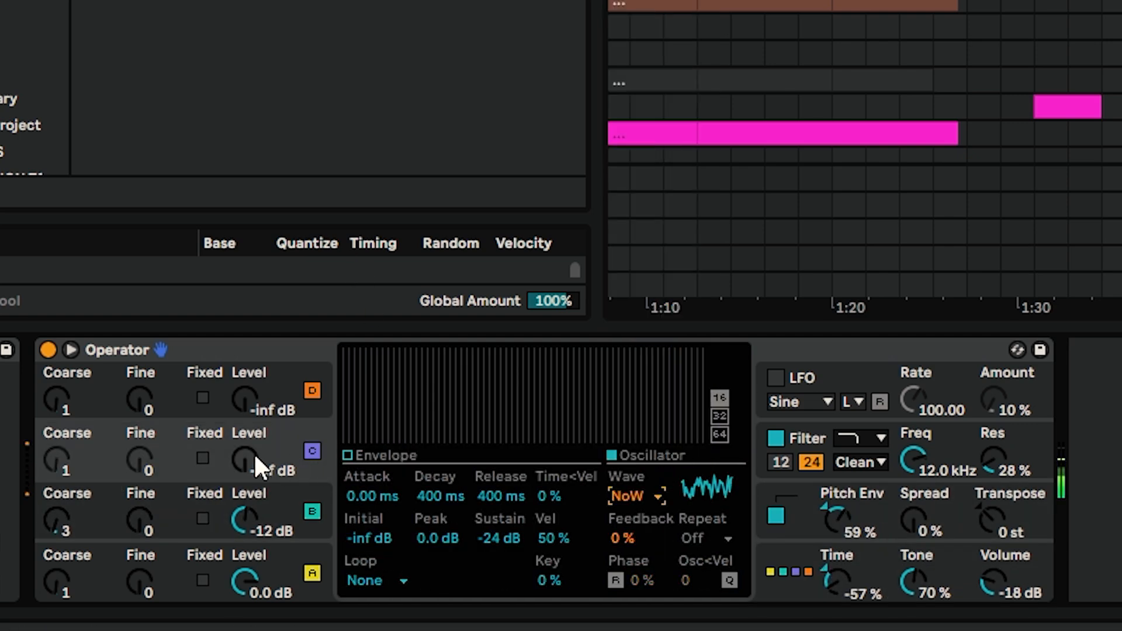
left_click_drag(414, 405, 424, 436)
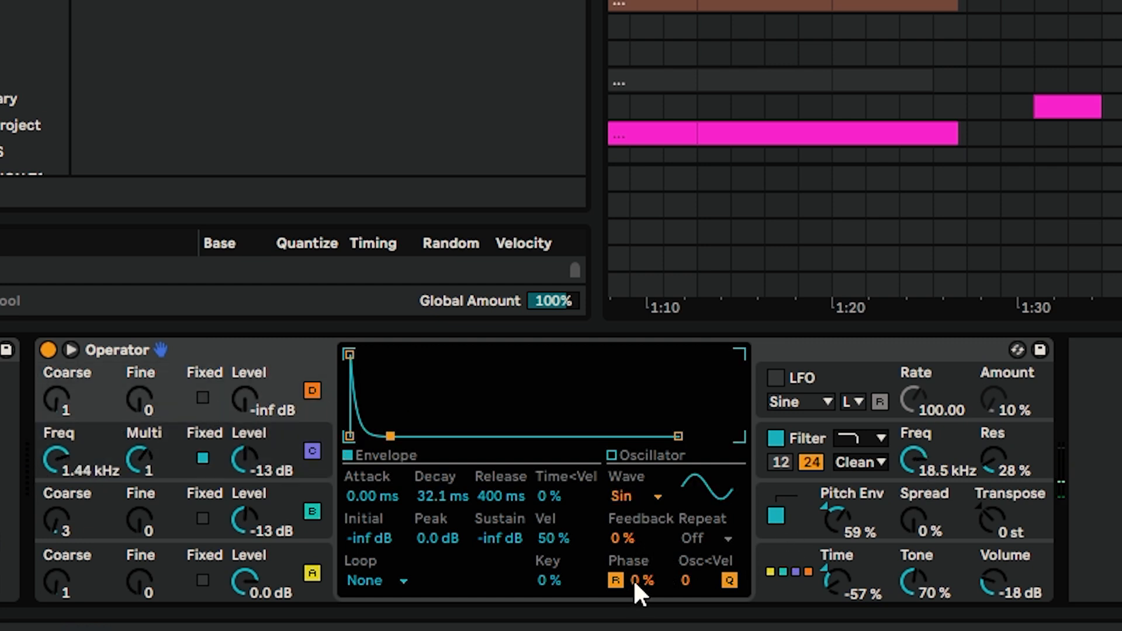
left_click_drag(645, 585, 645, 570)
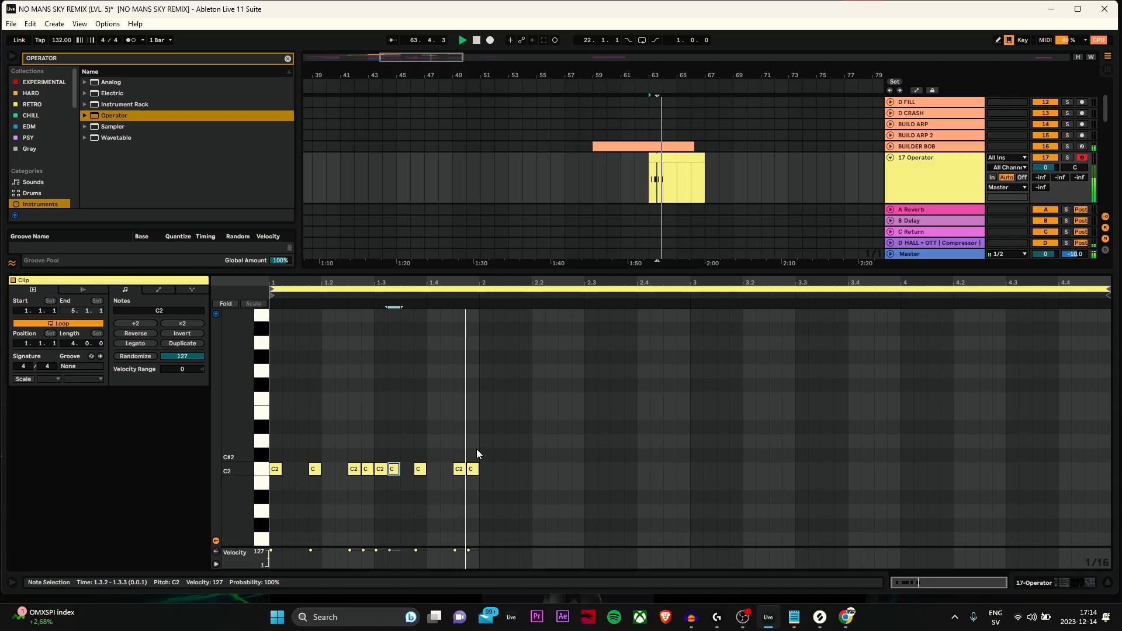
Duplicate the first bar's C2 note pattern into the following bar and undo the last note edit
key("space")
key("space")
left_click_drag(476, 447, 3, 573)
key("ctrl+d")
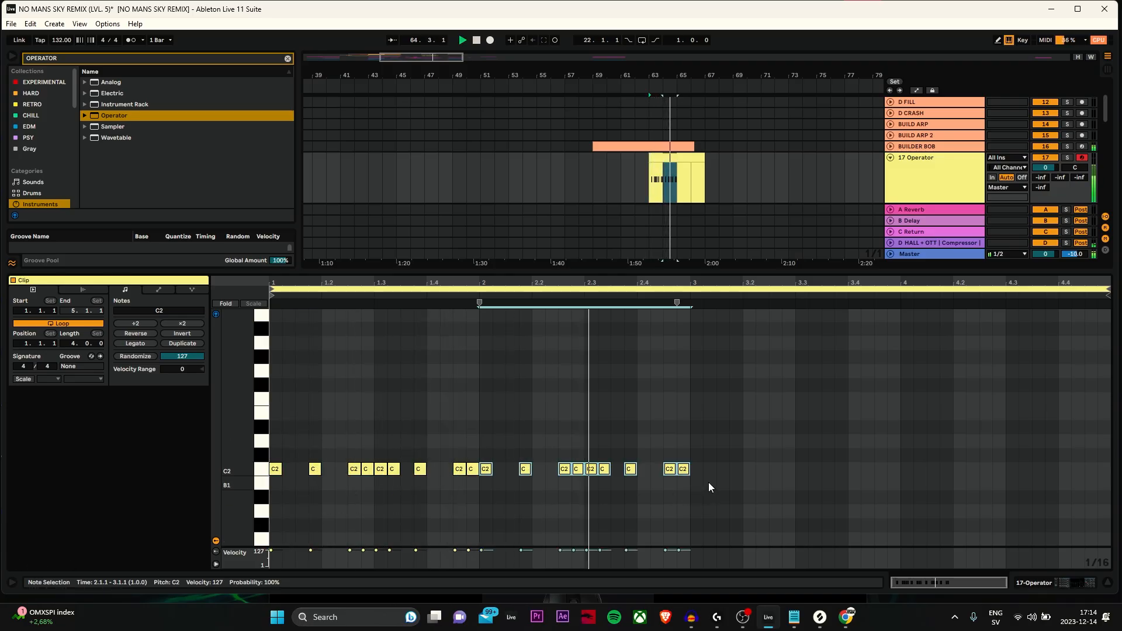
key("ctrl+d")
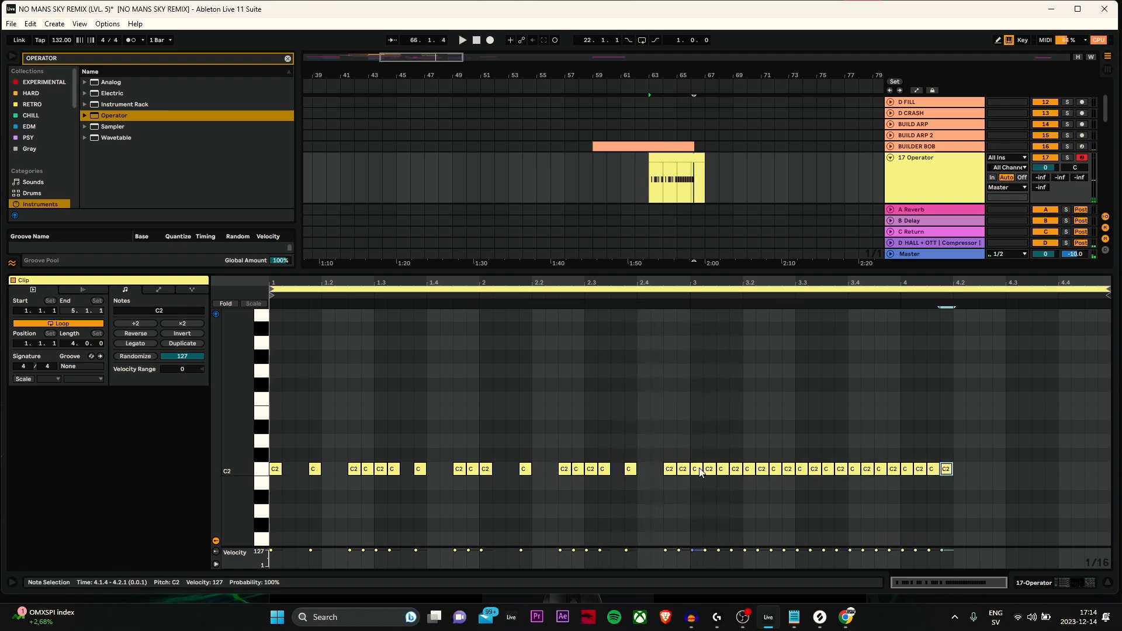
key("ctrl+z")
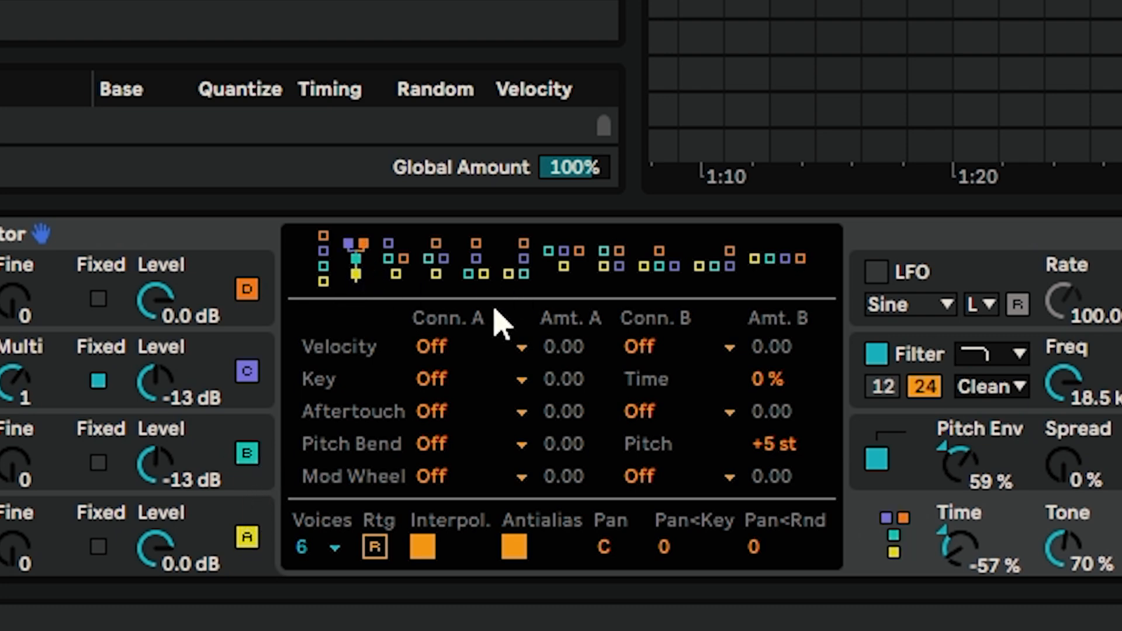
Adjust the level of oscillator B in Operator
left_click_drag(153, 480, 153, 503)
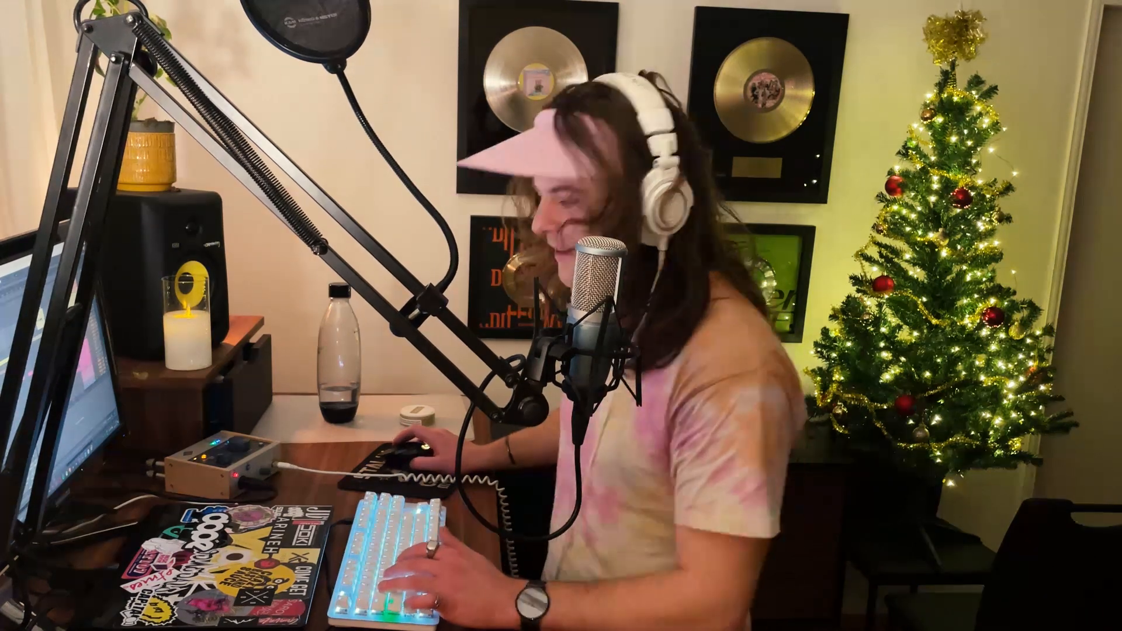
left_click_drag(577, 321, 620, 295)
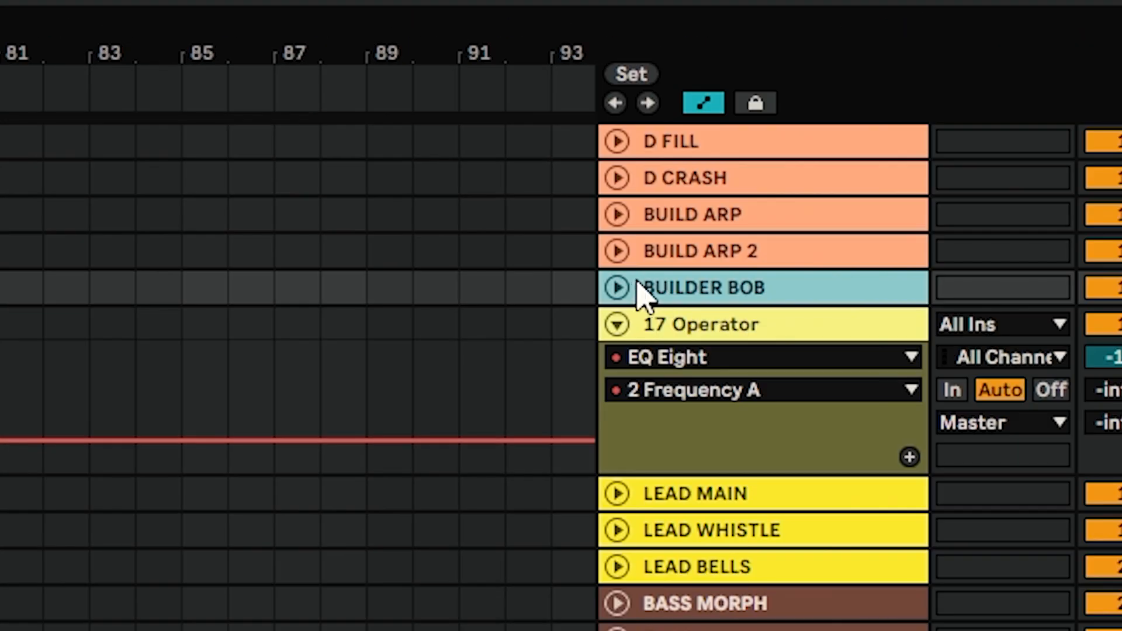
Rename the 17 Operator track BUILDER ROB and turn off its solo
left_click(617, 288)
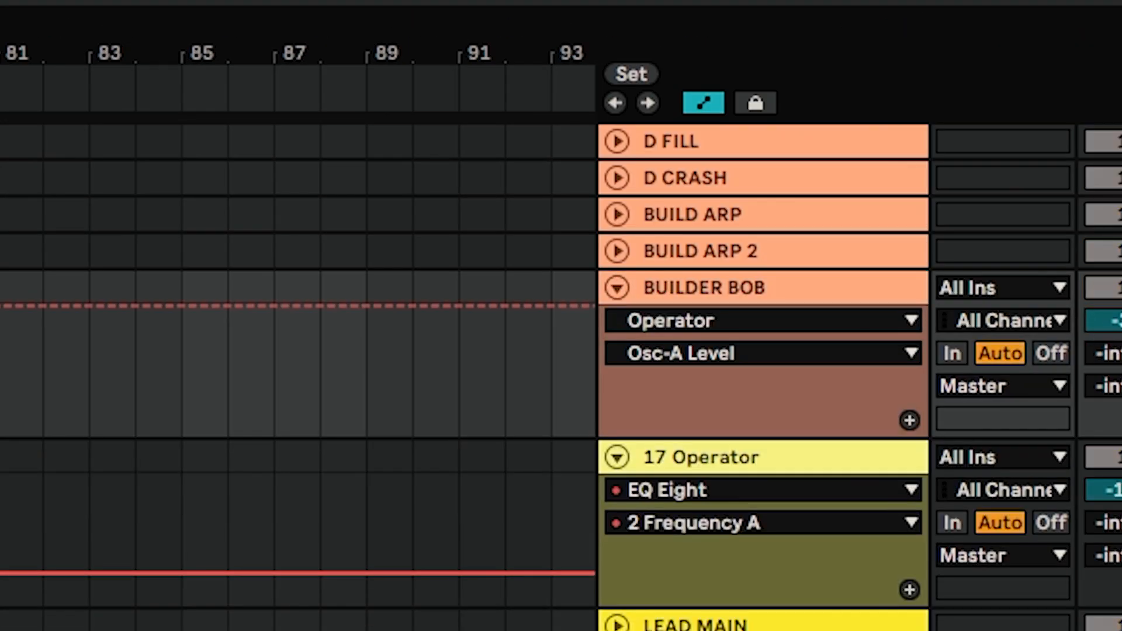
left_click(796, 456)
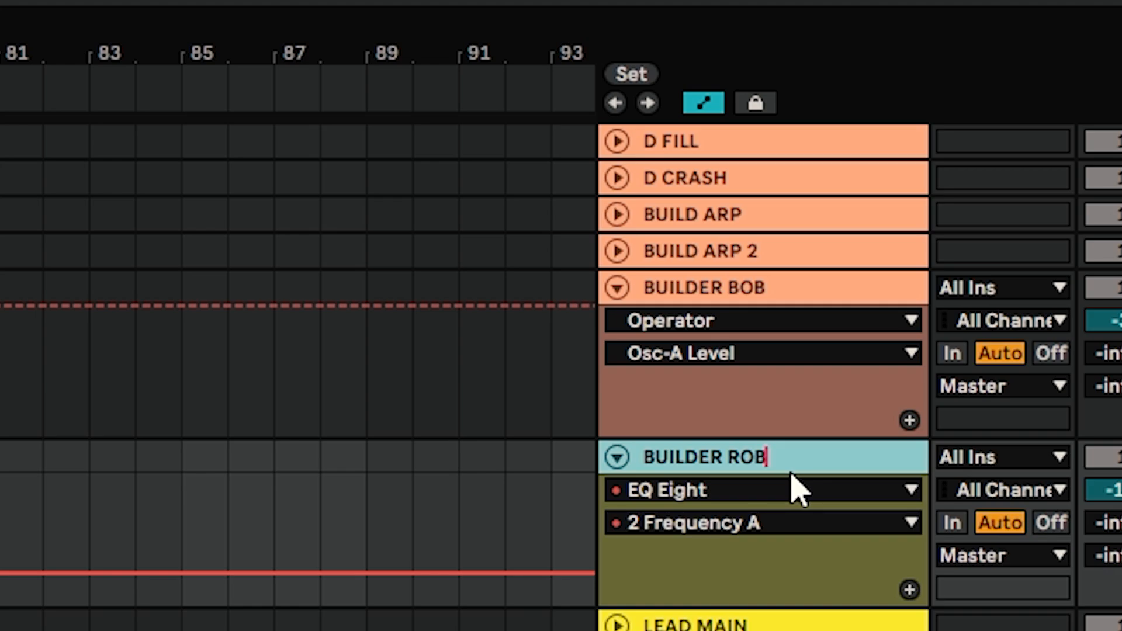
key("Return")
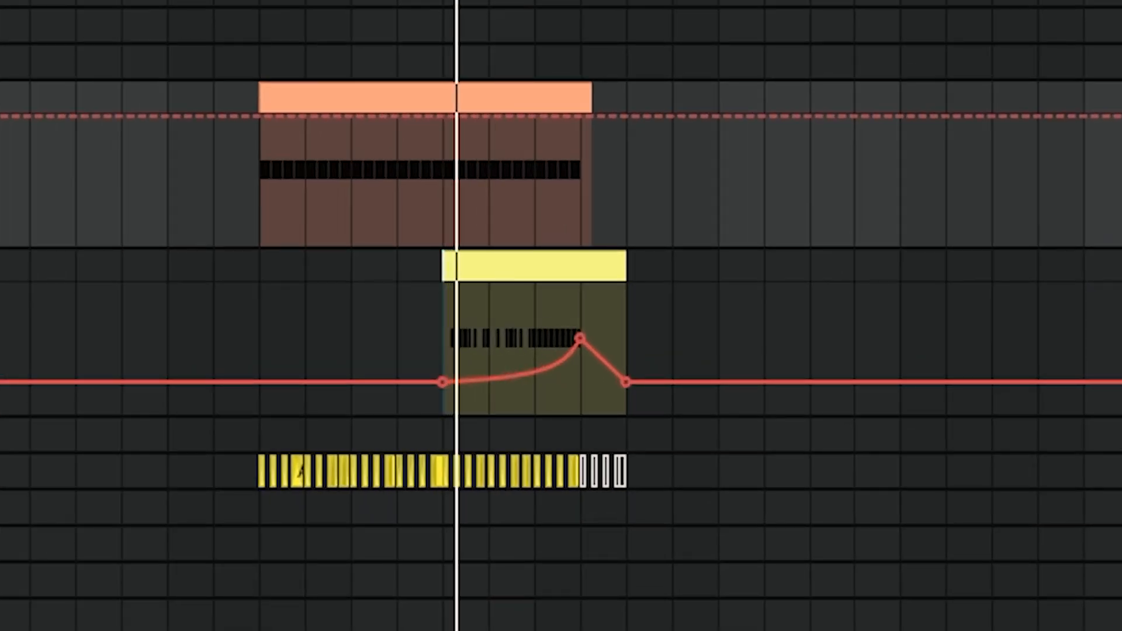
key("Down")
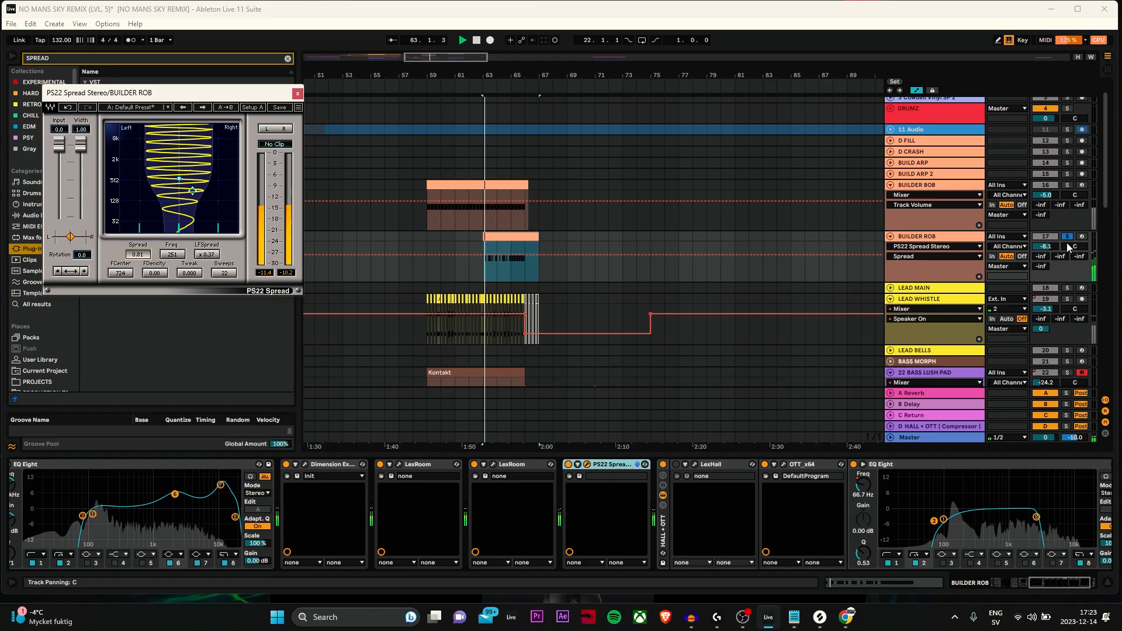
left_click(1067, 237)
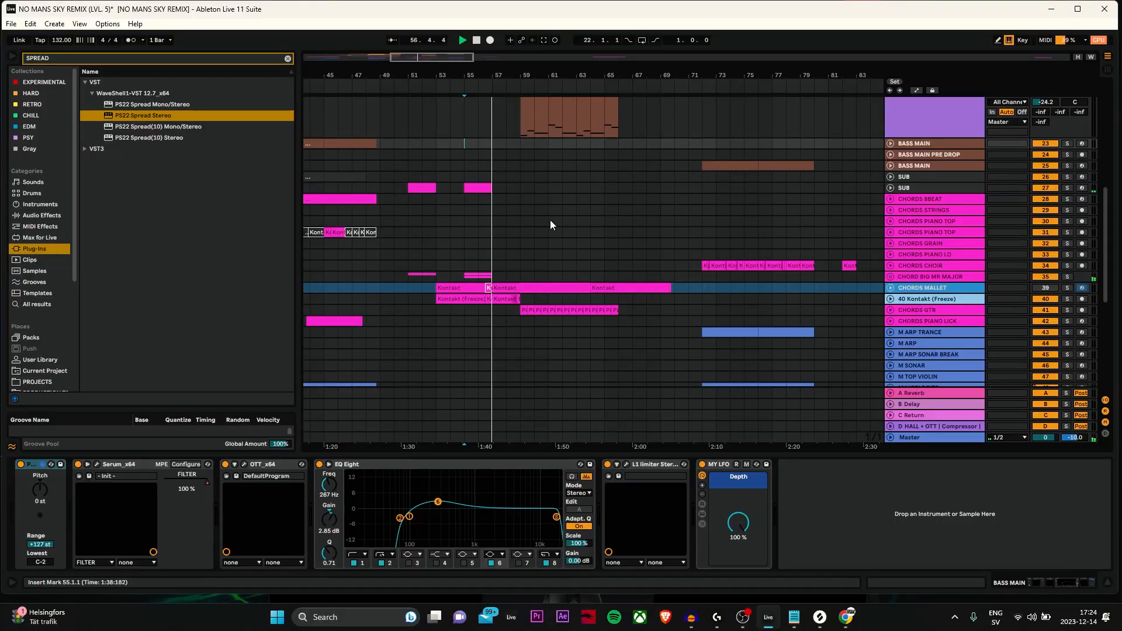
Search the sample library for EXPLO and place Explosion Large_3.wav on a new audio track below the FX tracks
scroll(552, 228, "down", 3)
scroll(520, 246, "up", 5)
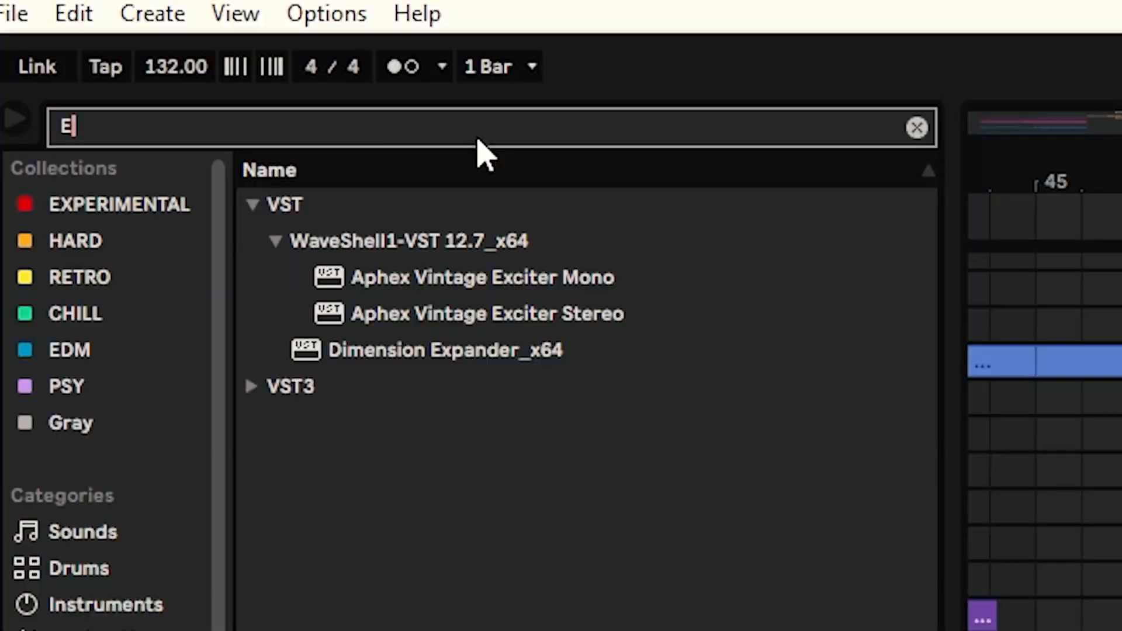
type("ZX")
key("BackSpace")
key("BackSpace")
key("BackSpace")
type("EXPLO")
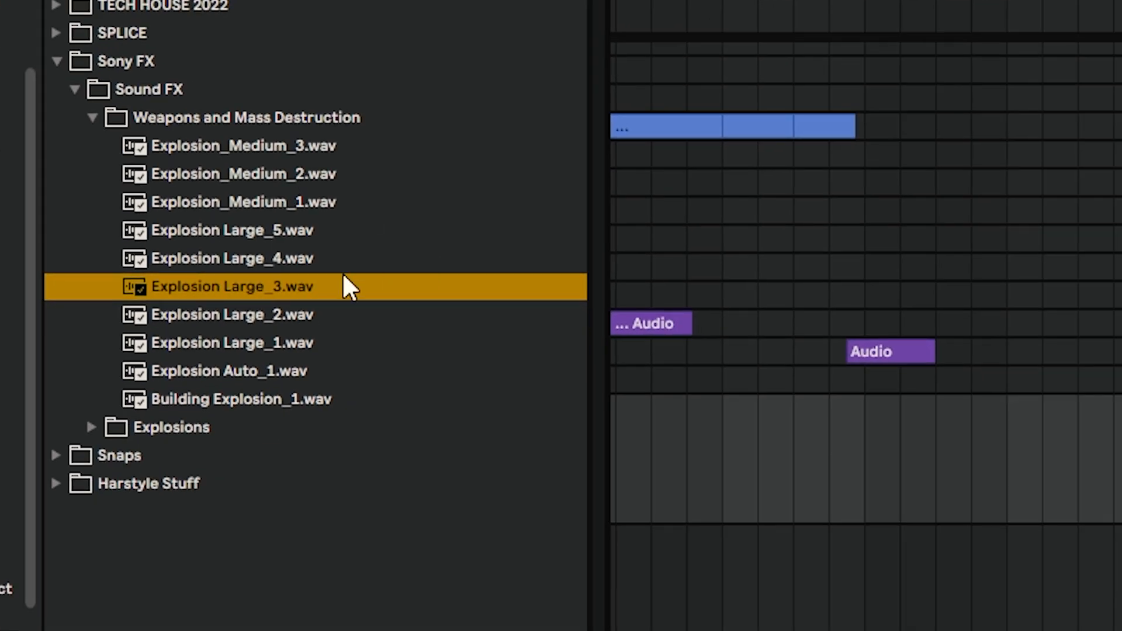
left_click(210, 288)
left_click_drag(211, 290, 748, 328)
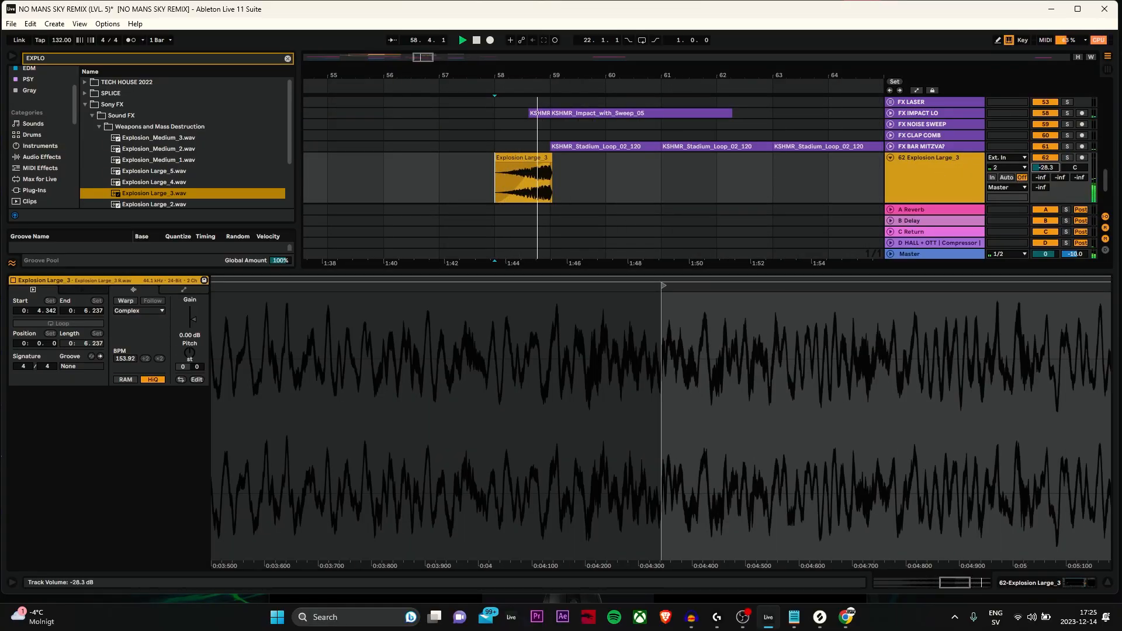
left_click(973, 170)
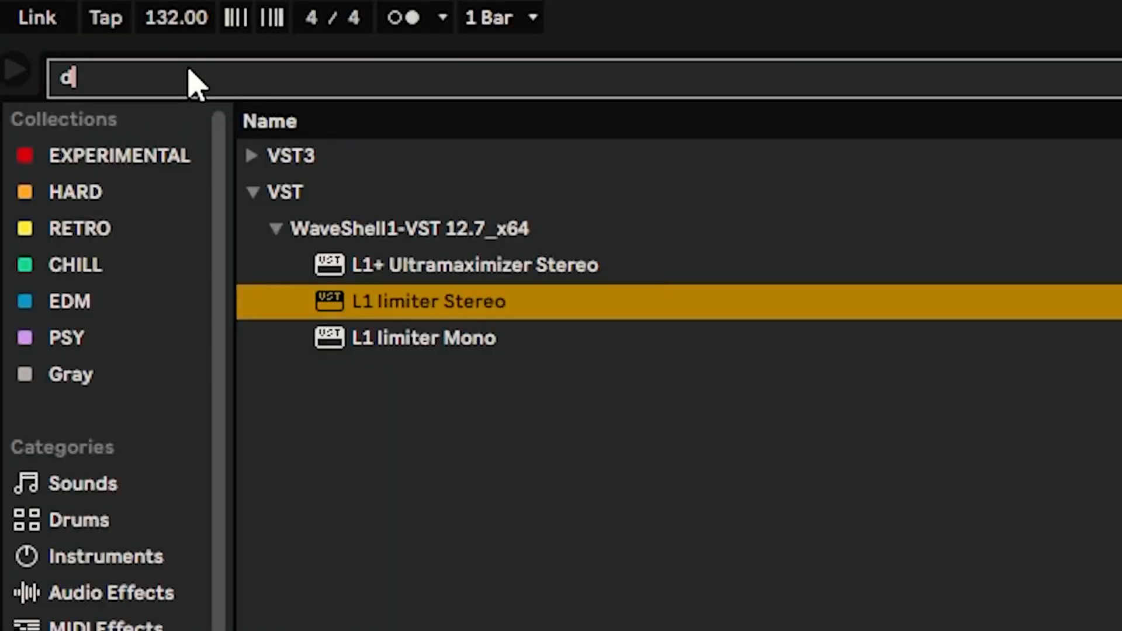
Search the library for drum sticks and place the Exclusion Fill 3.wav sample on the new audio track at bar 62
type("rum sticks")
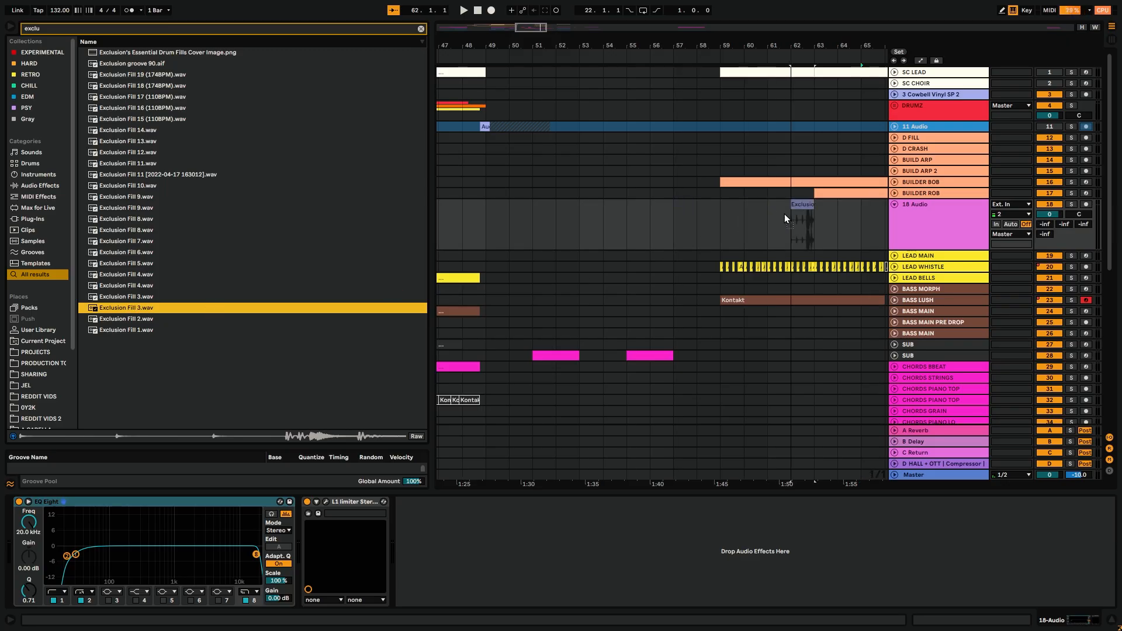
left_click_drag(785, 218, 785, 218)
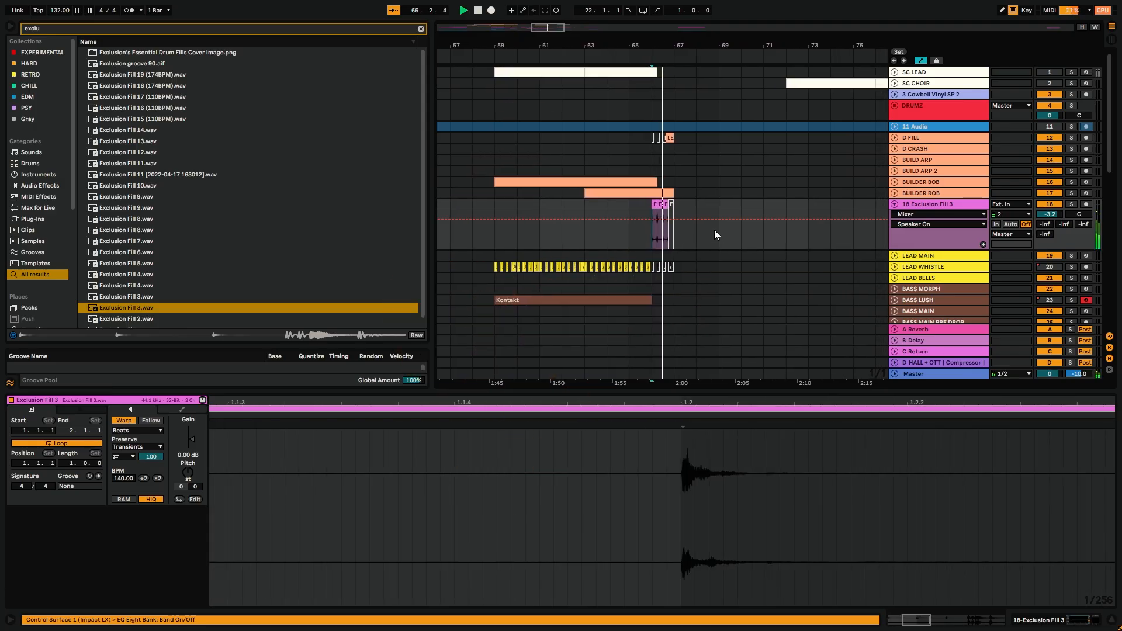
Show the track activator automation for the LEAD MAIN track
right_click(1053, 198)
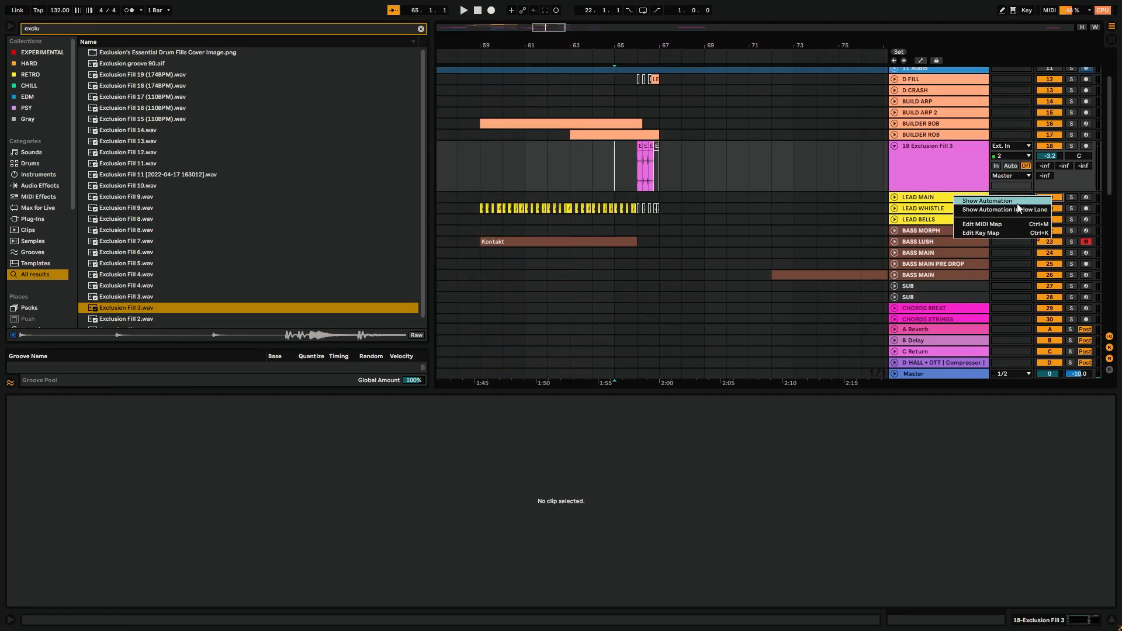
left_click(1016, 202)
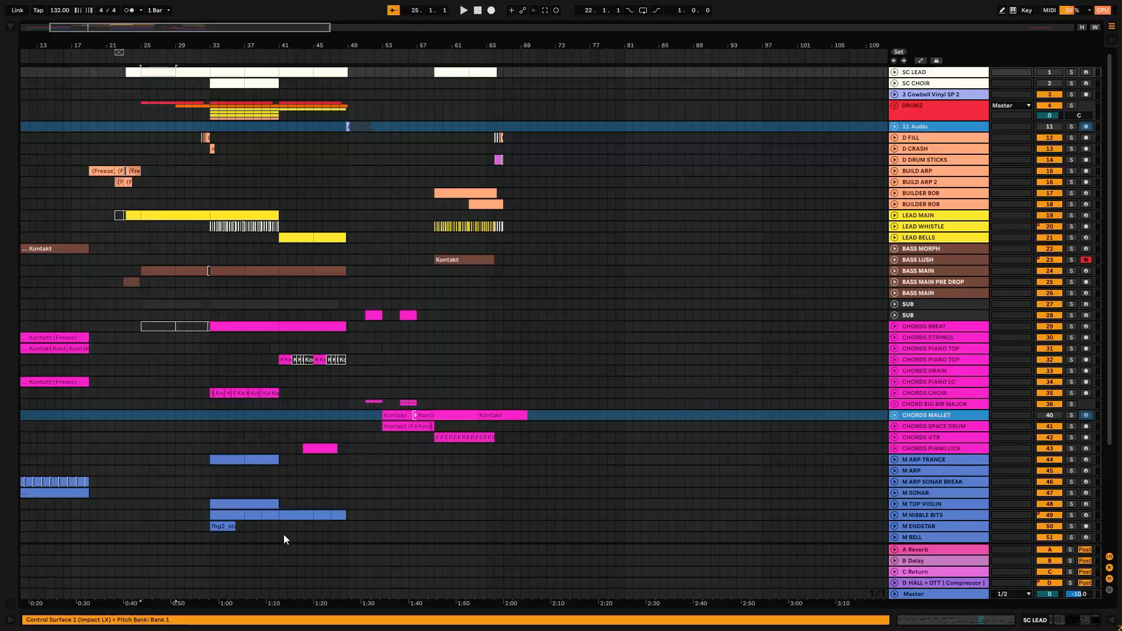
Try copying the first drop section starting at bar 25 across the tracks and pasting it at bar 67
left_click(276, 542, "shift")
key("ctrl+c")
left_click(503, 69)
key("ctrl+v")
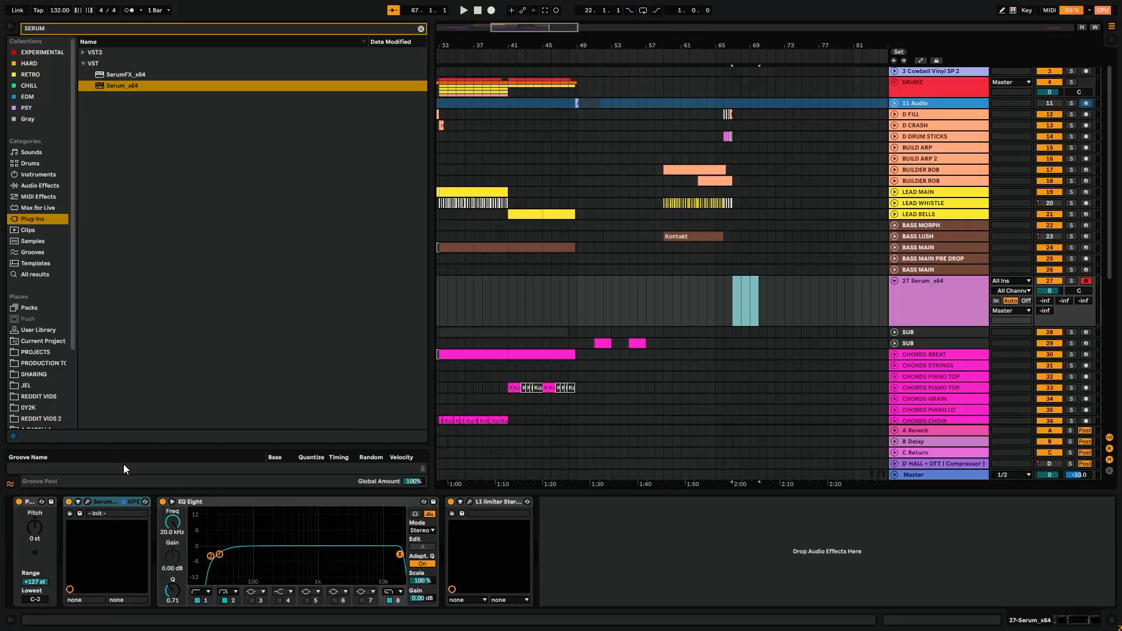
Open Serum on the new track and shape envelope 3 with 259 ms decay and 0% sustain for oscillator A's coarse pitch
left_click(88, 502)
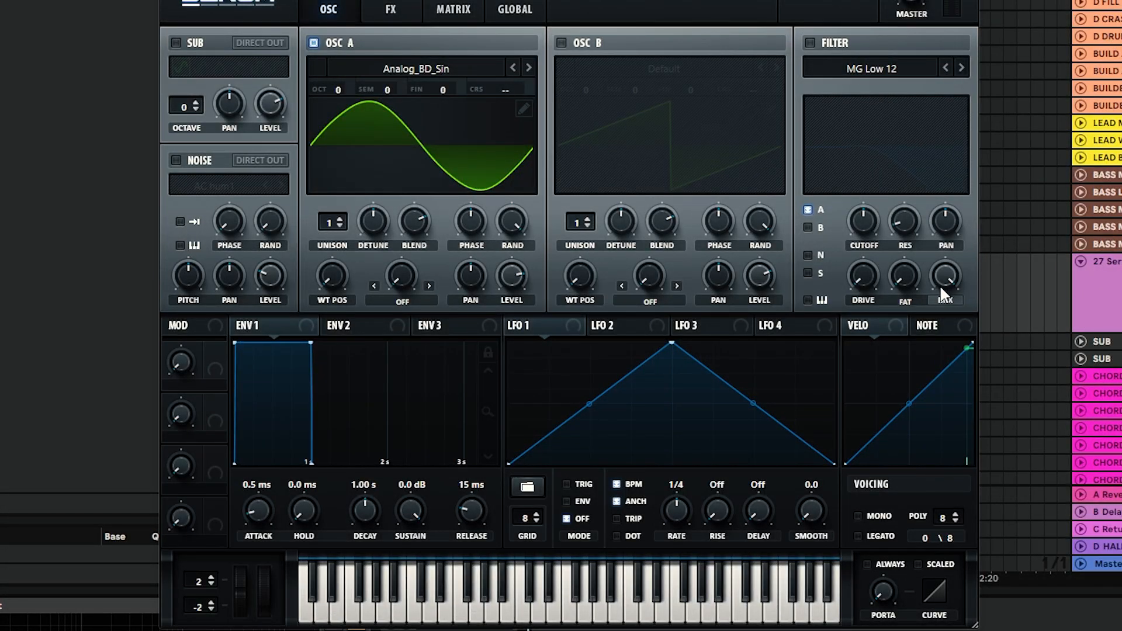
left_click(431, 327)
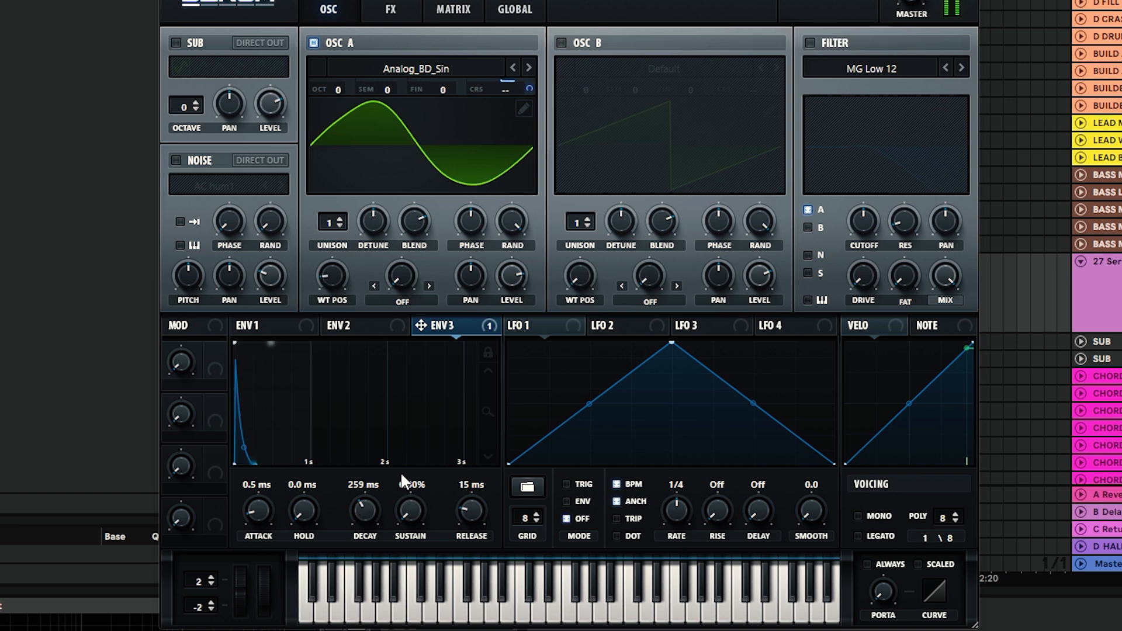
left_click_drag(473, 184, 470, 182)
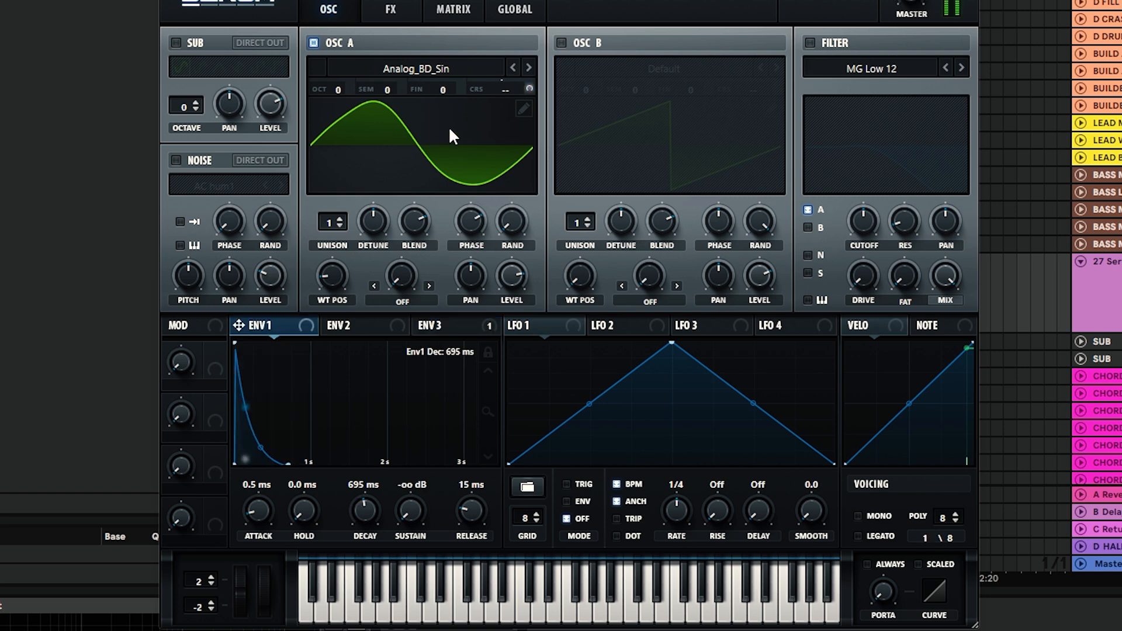
Enable oscillator B, adjust envelope 3's coarse pitch modulation of oscillator A, and set that envelope's decay to 100 ms
left_click(562, 43)
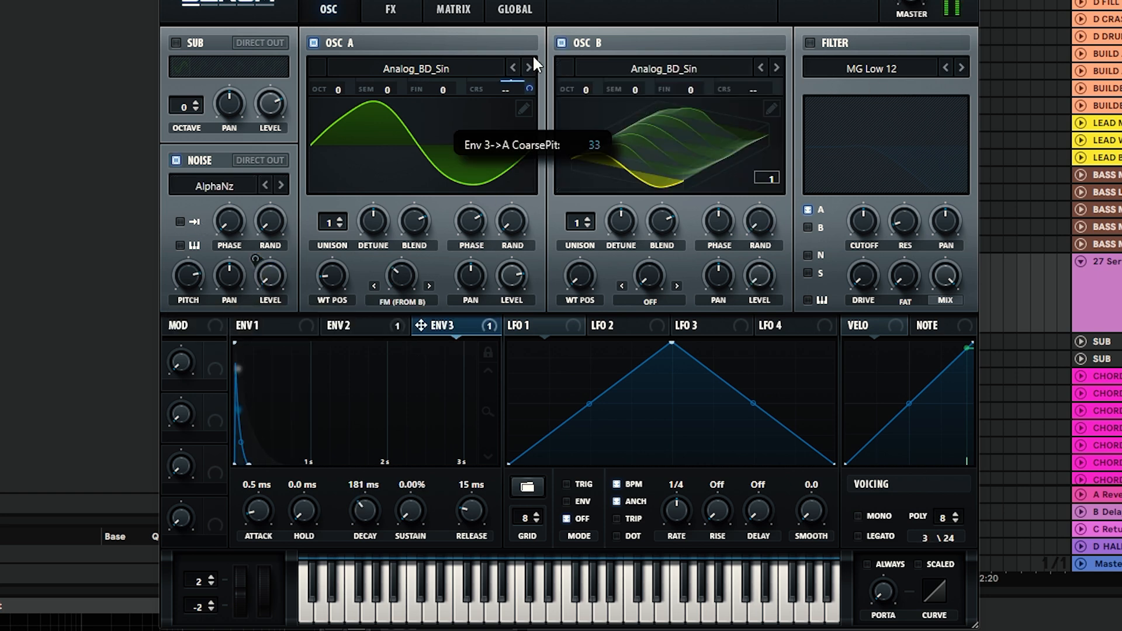
left_click_drag(532, 54, 538, 43)
left_click_drag(365, 509, 366, 522)
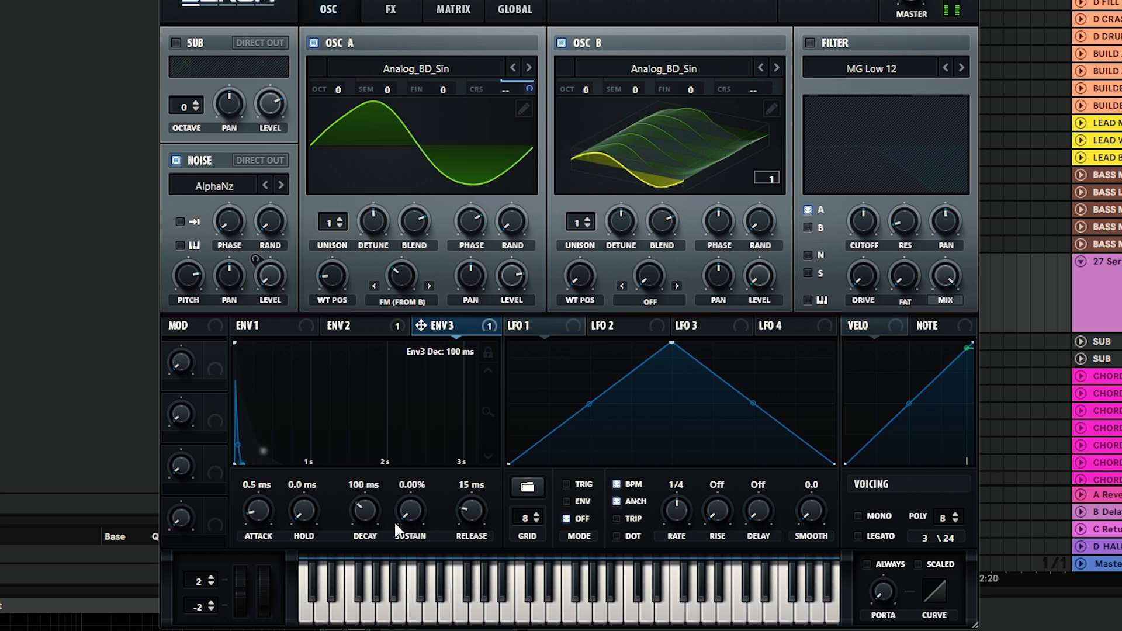
Enable the Distortion effect in Serum
left_click(391, 7)
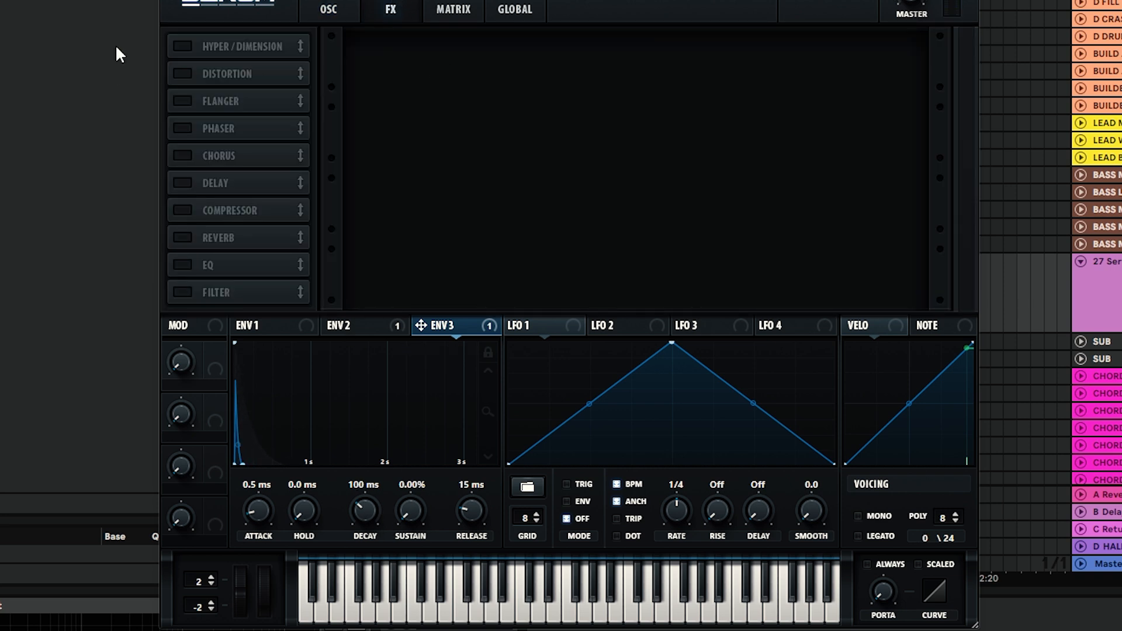
left_click(182, 73)
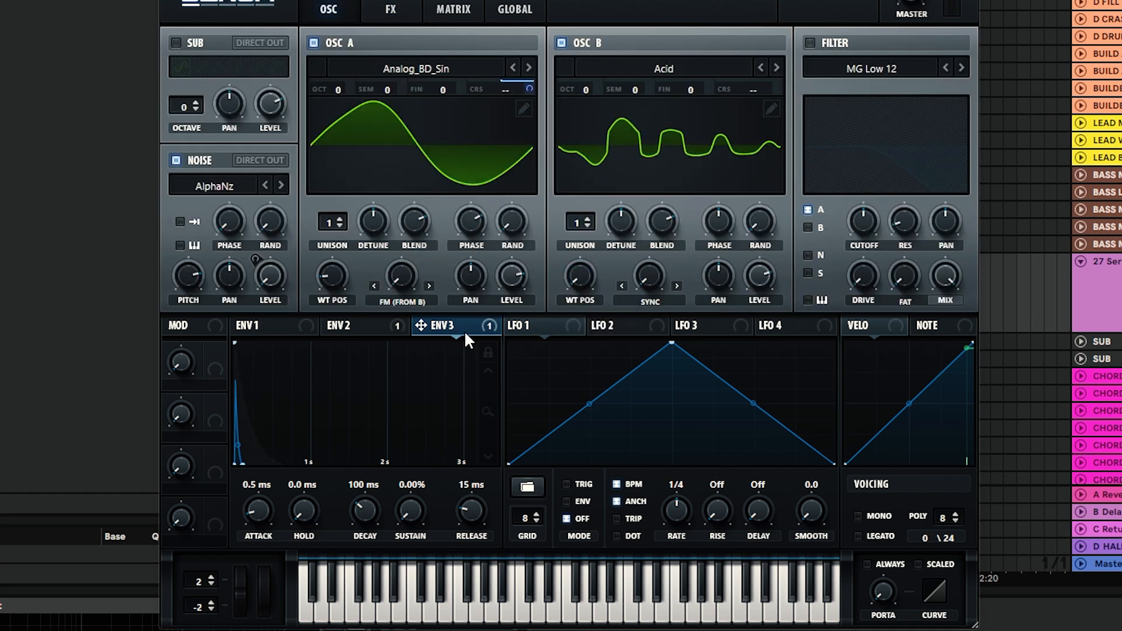
Assign envelope 1 to oscillator B's wavetable position and LFO 1 to its sync amount
left_click_drag(238, 325, 578, 276)
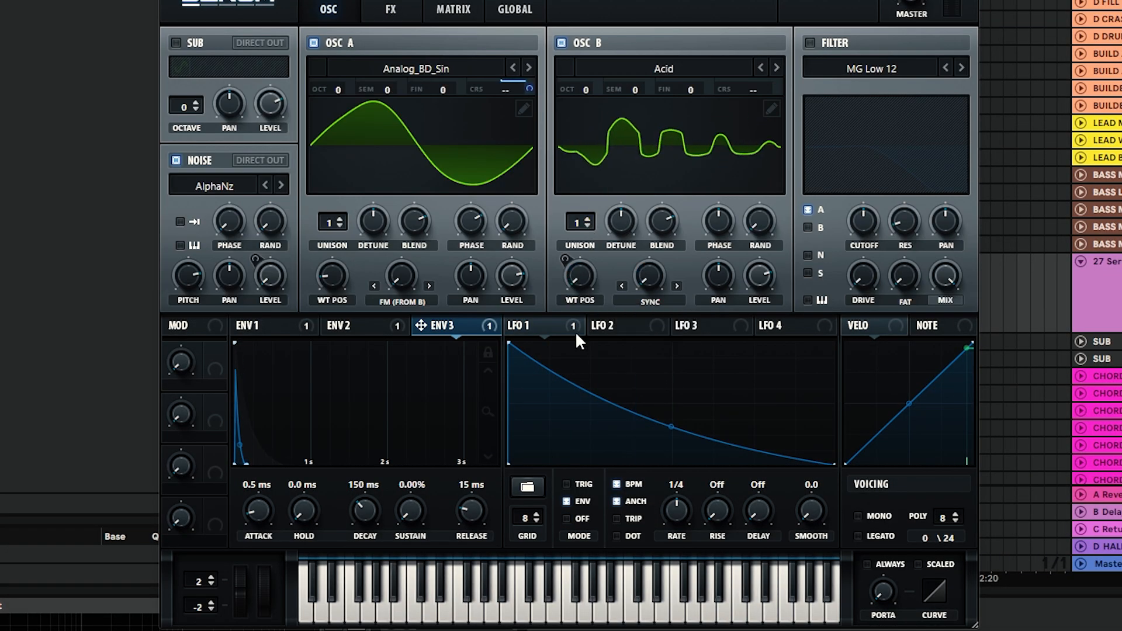
left_click_drag(570, 325, 643, 280)
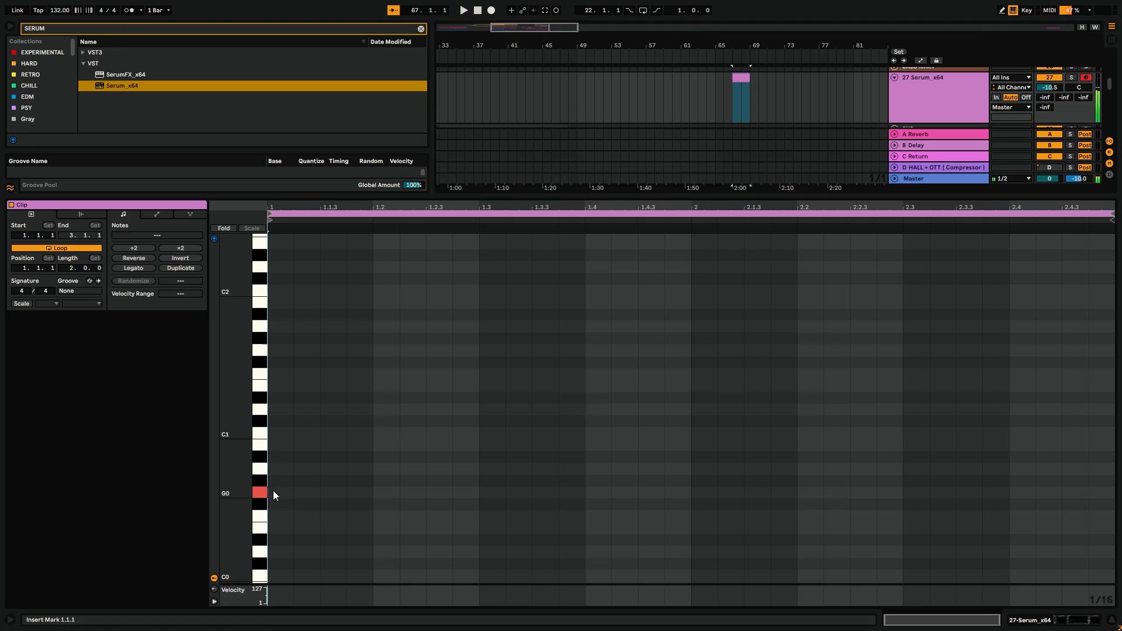
Draw a G0 note at the start of the Serum clip and lengthen it to about two beats
left_click(274, 492)
left_click_drag(291, 492, 485, 501)
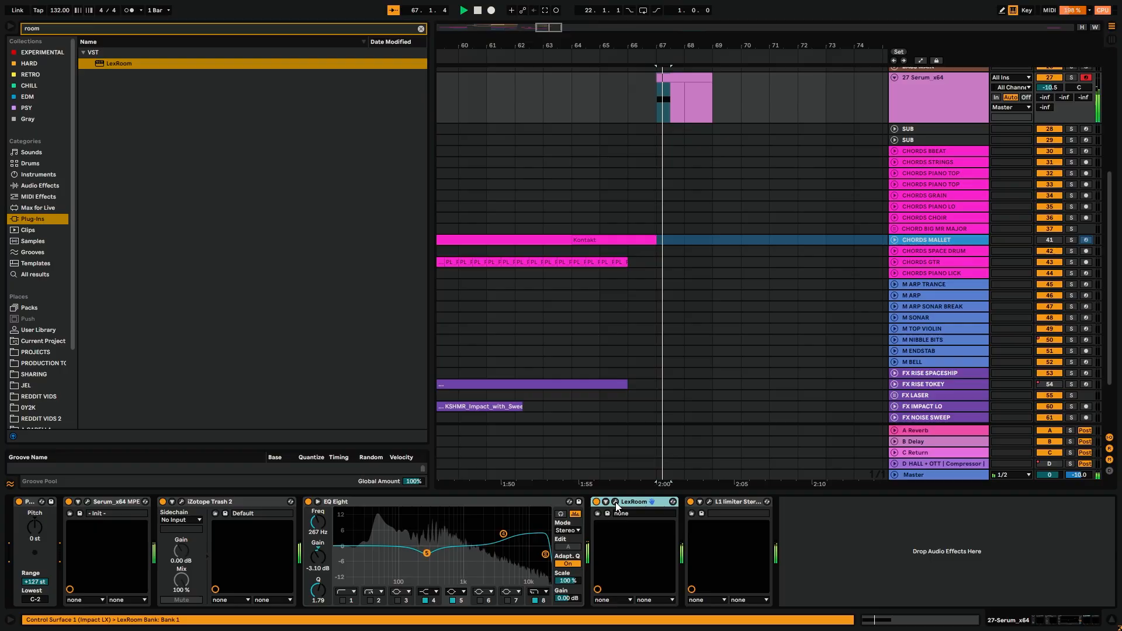
Open the LexRoom reverb on the Serum track
left_click(615, 501)
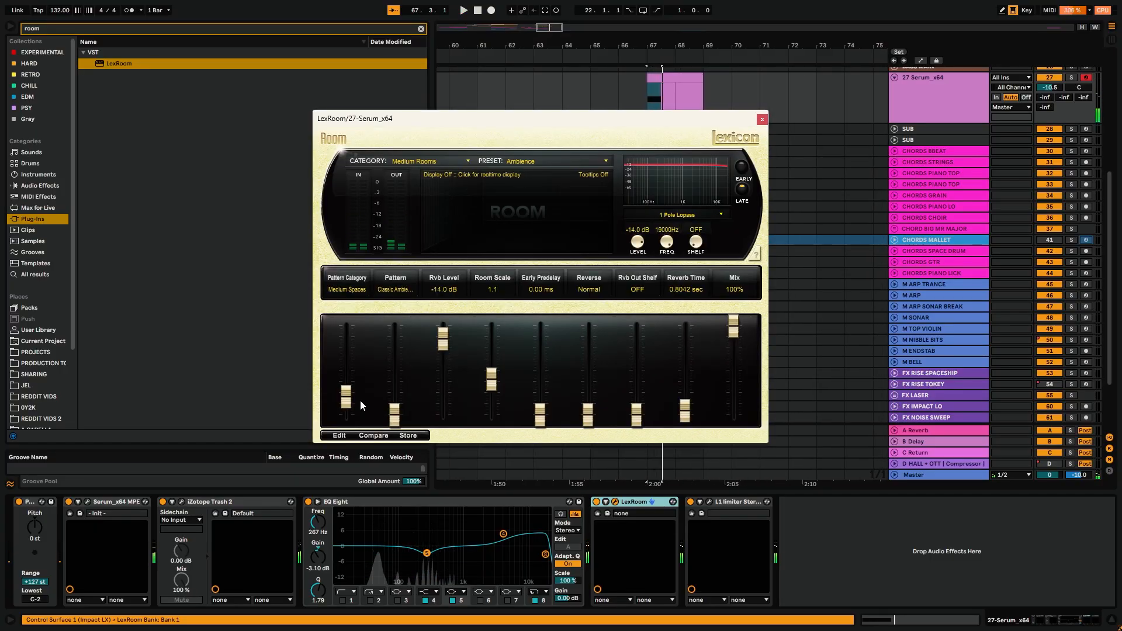